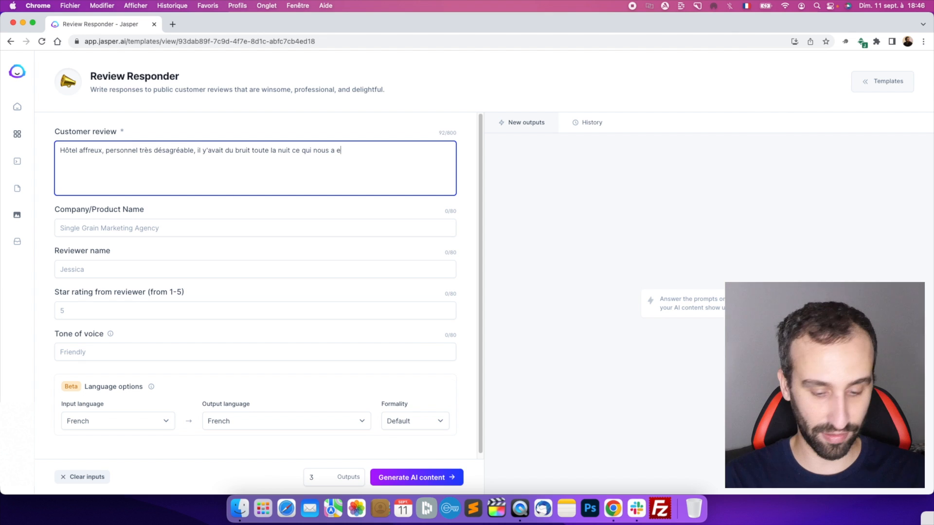
- Finish the customer review with "empêchez de dormir. Il y'avait de la poussière en rentrant dans la chambre."
text(ché de dormir.)
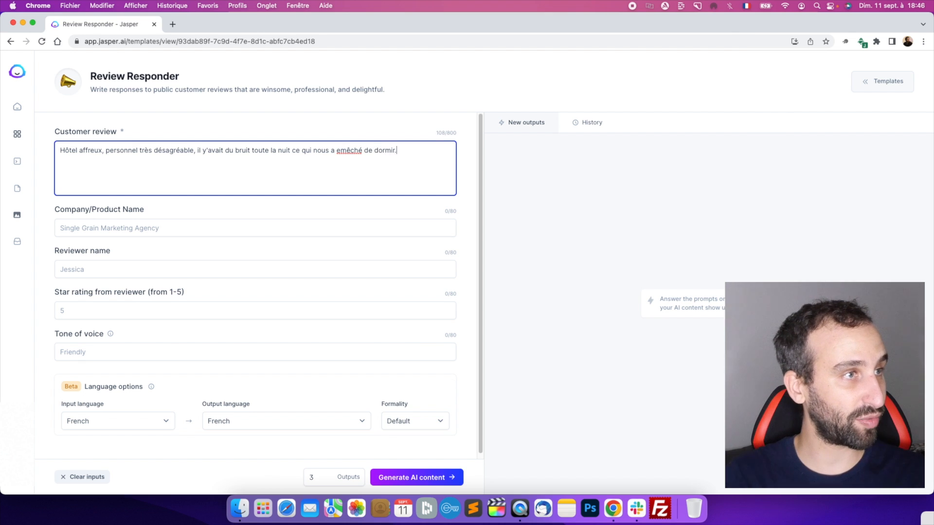
right_click(353, 149)
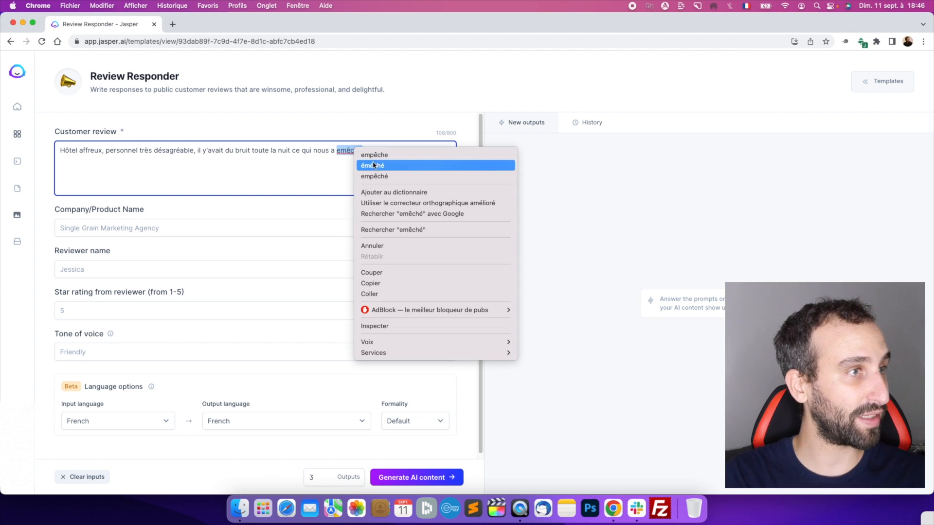
click(389, 156)
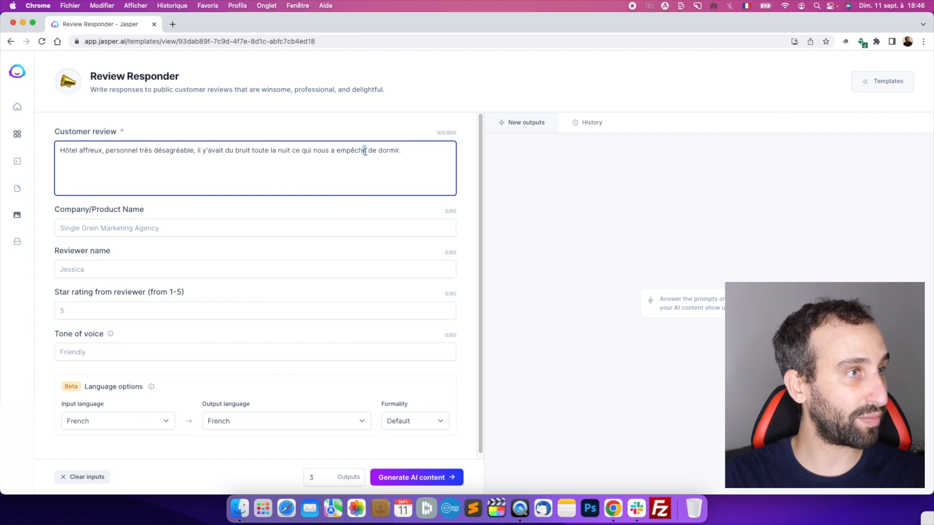
text(z)
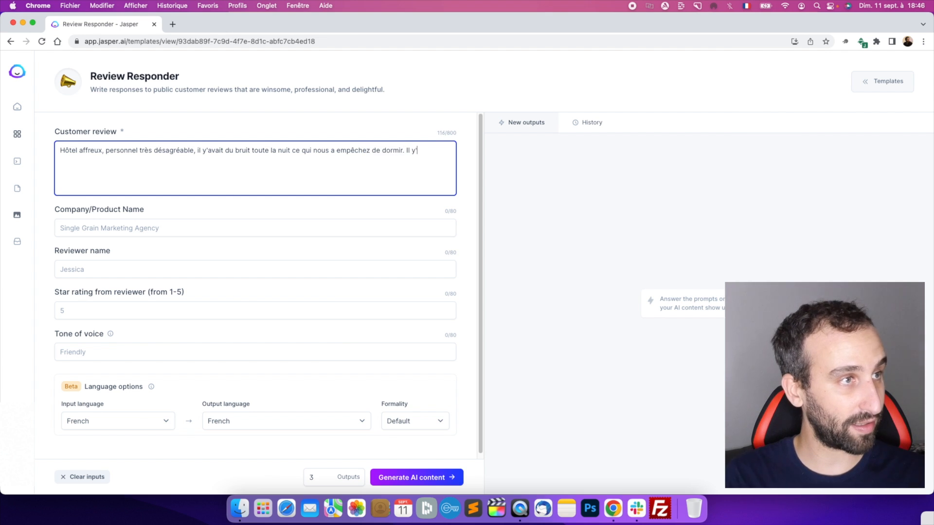
text( de dormir. Il y'avait de la poussière en rentrant dans la chambre.)
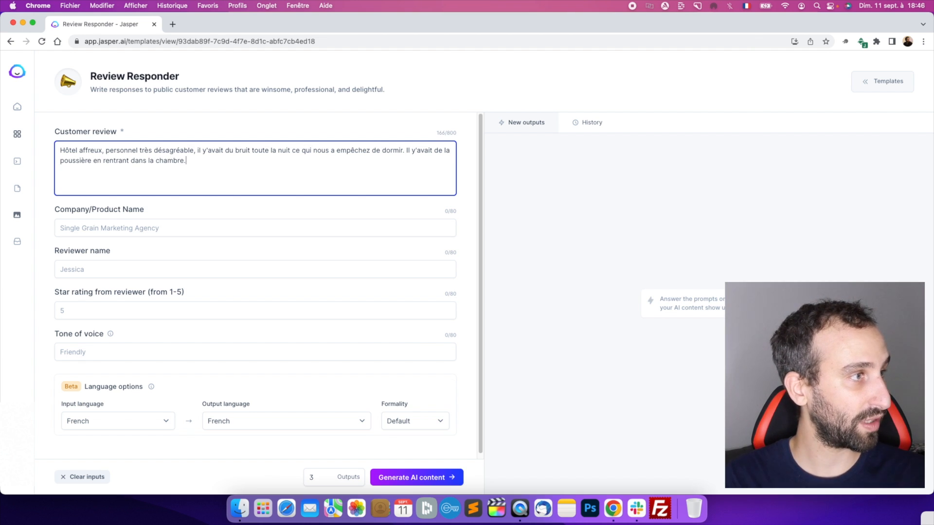
- Enter "Hôtel Affreux" as the company/product name for the review response
click(283, 220)
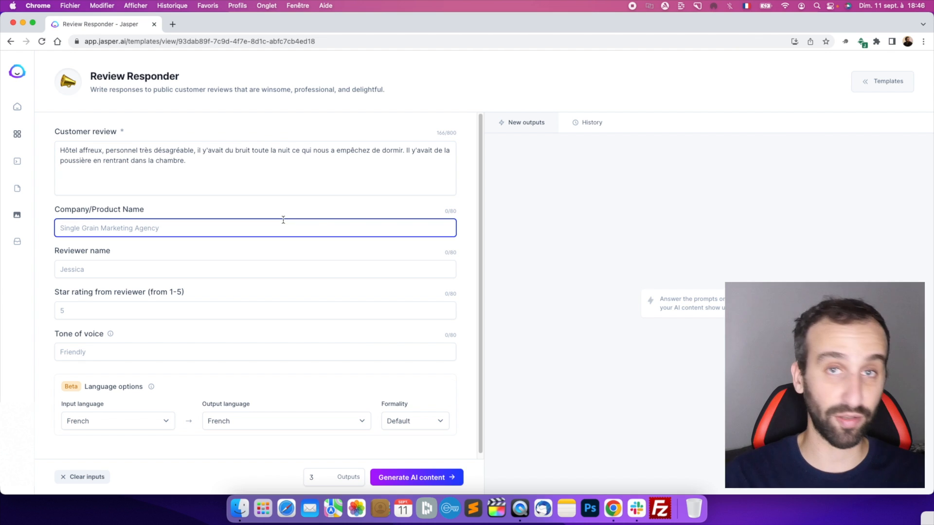
text(Hôtel Affreux)
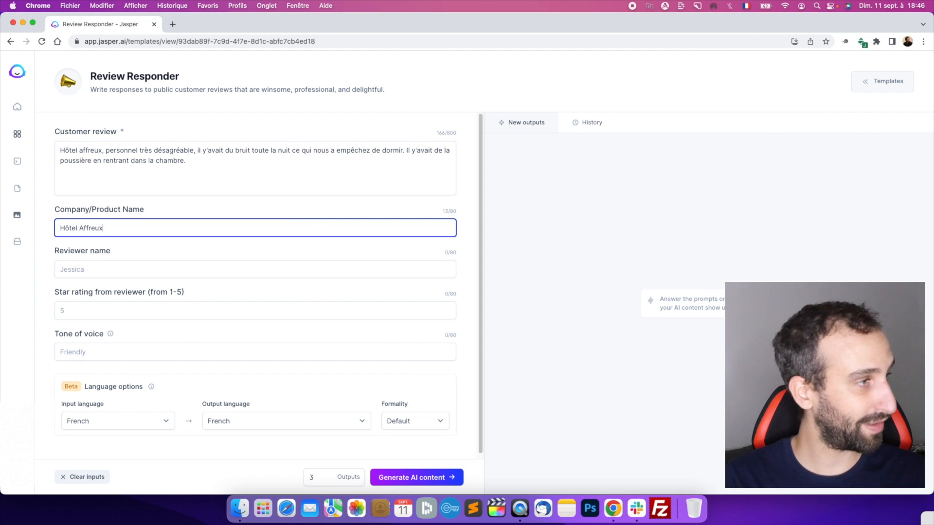
key(Tab)
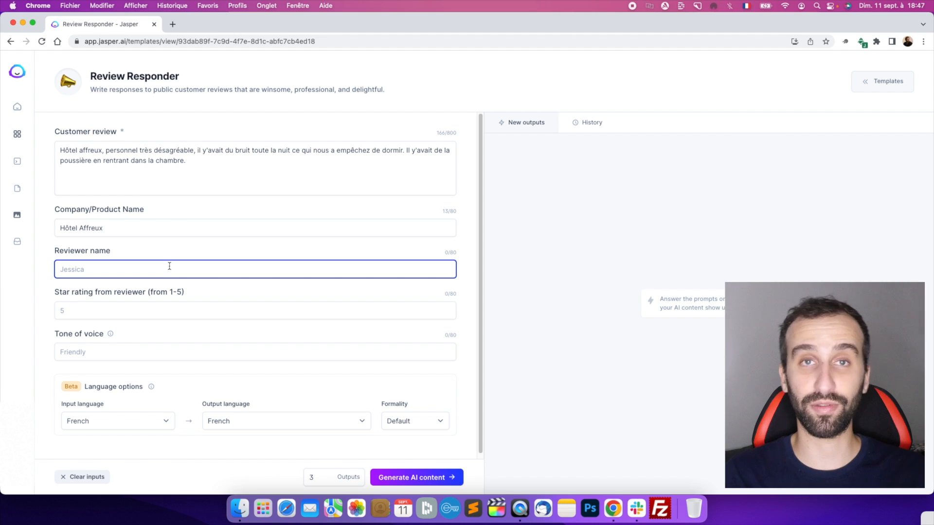
- Fill in the reviewer's title and full name and give a star rating of 1
text(M)
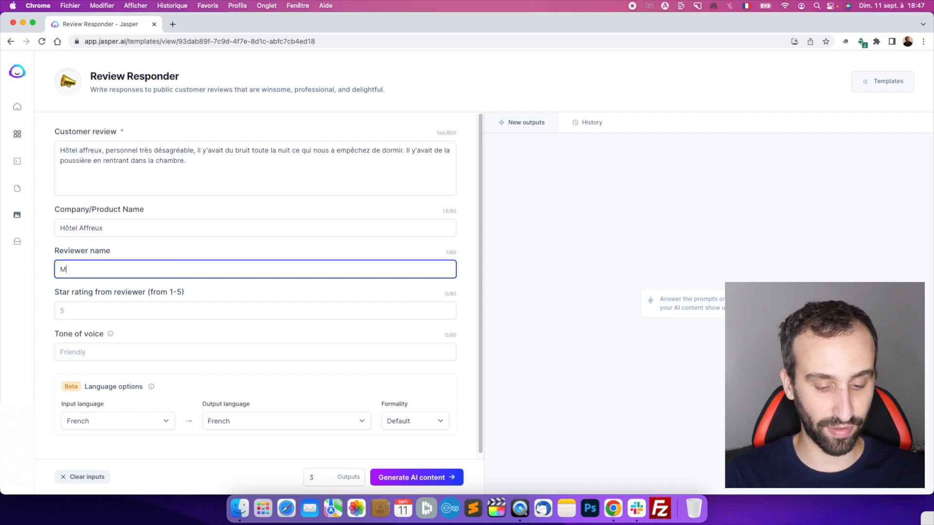
text(onsieur Gérard Duponds)
key(Tab)
text(1)
- Check the suggested tone examples and set the tone of voice to "polite"
click(126, 350)
click(97, 336)
mouse_move(109, 338)
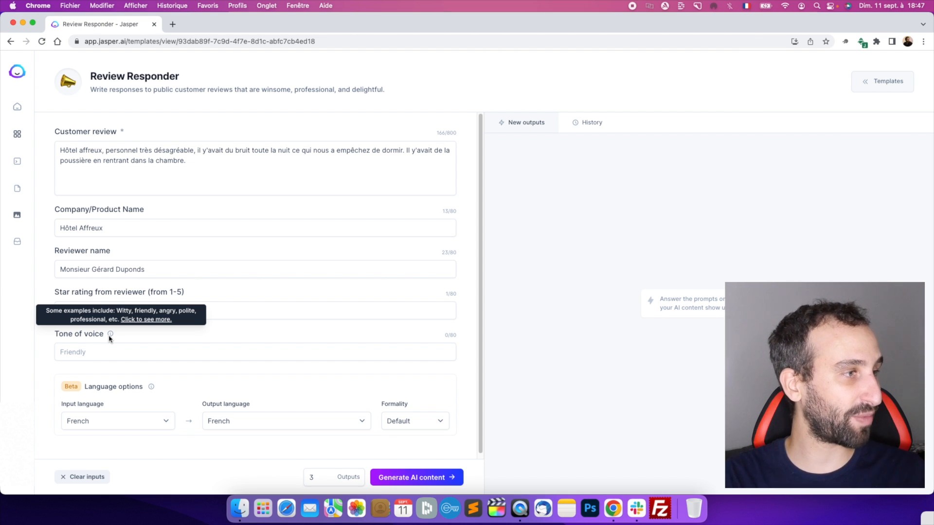
click(117, 351)
text(polite)
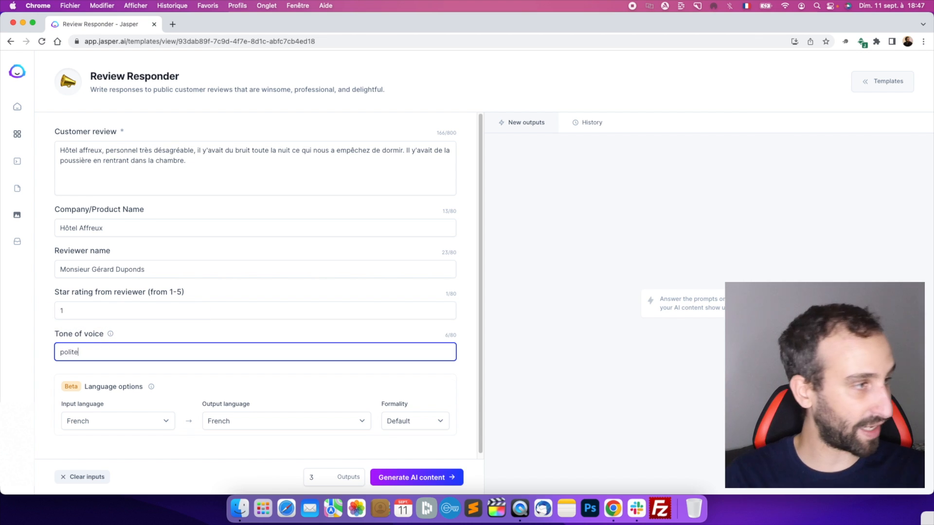
- Keep the formality at Default and generate three responses to the negative review in French
scroll(138, 370, down, 2)
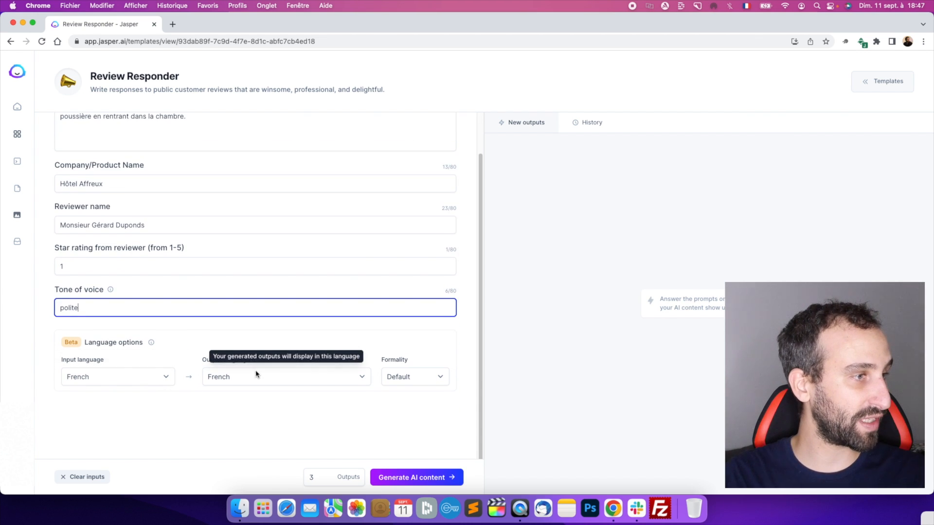
click(426, 384)
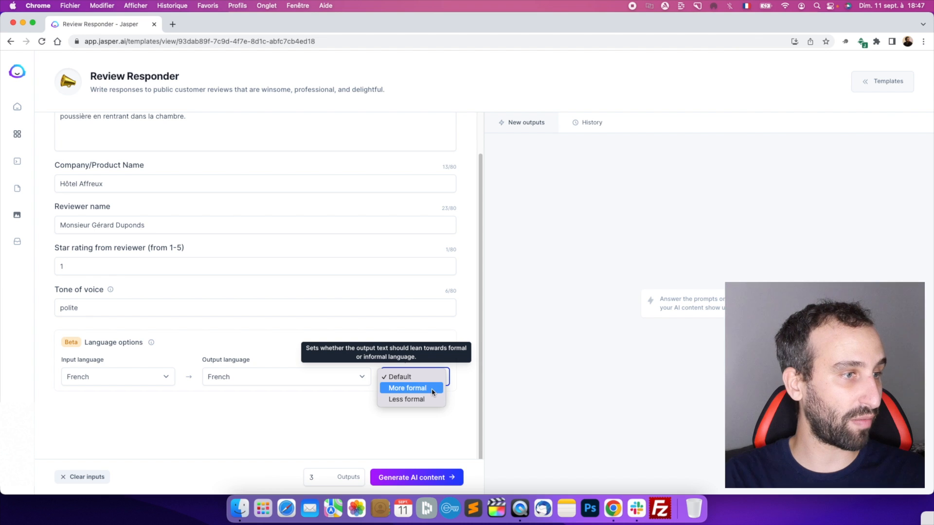
click(433, 383)
click(326, 480)
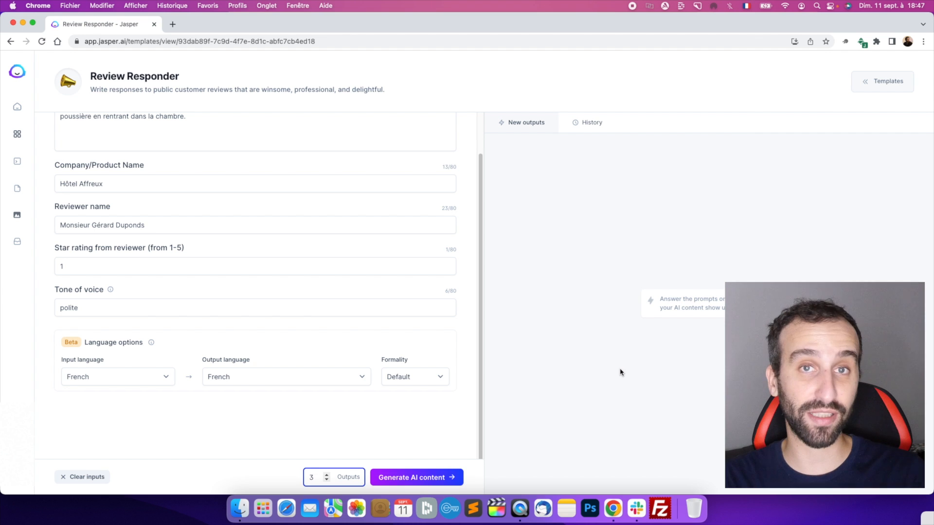
click(413, 478)
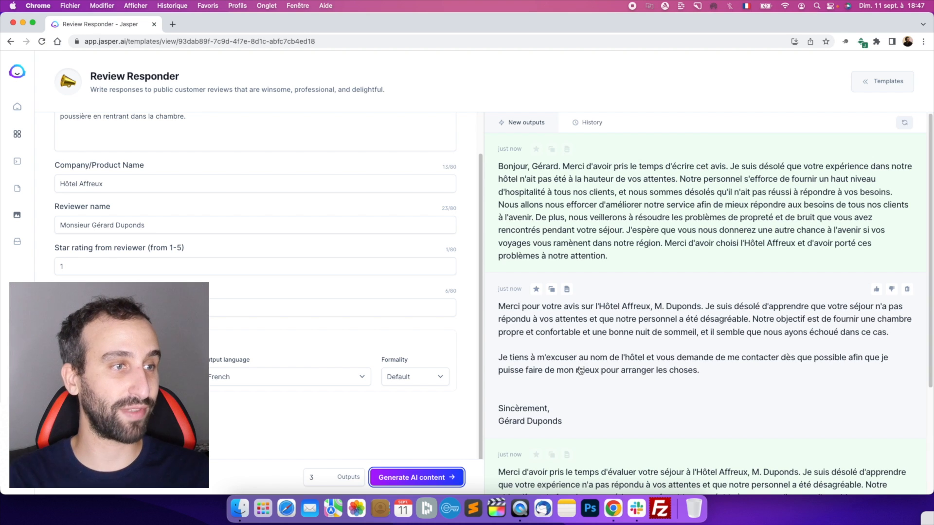
- Look through the generated responses, then copy the first one to the clipboard from its detail view and close it
scroll(652, 347, down, 3)
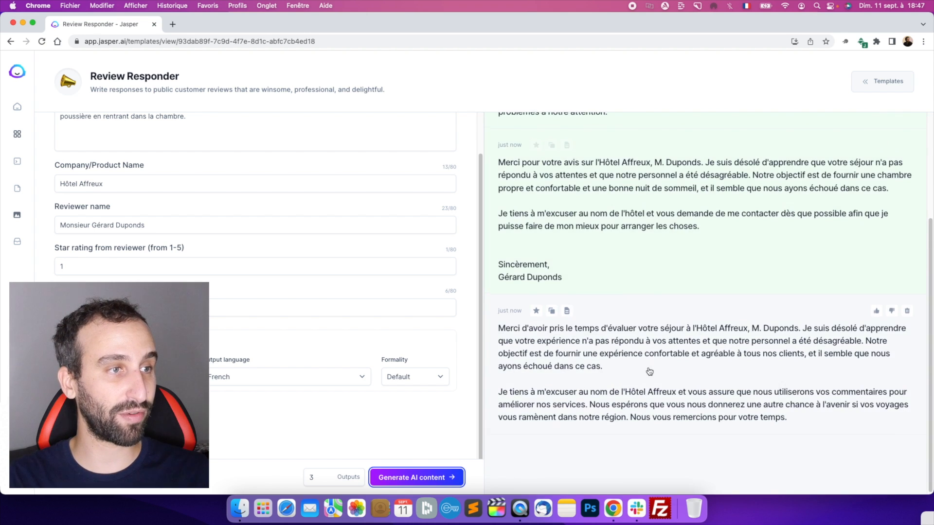
scroll(632, 374, up, 3)
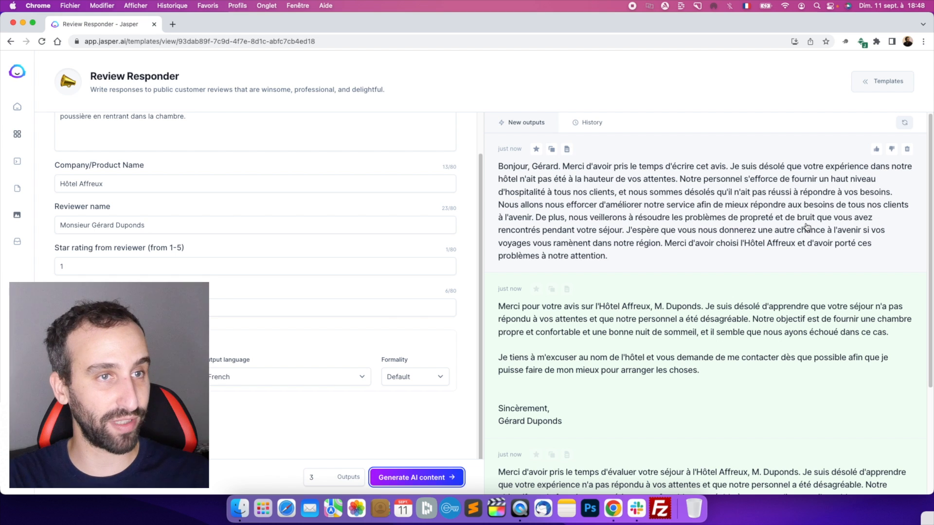
scroll(292, 244, up, 2)
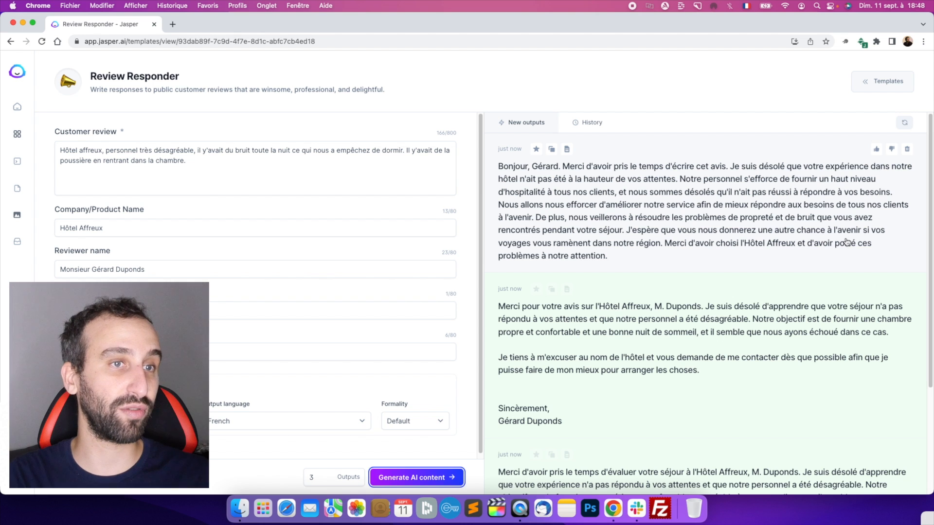
click(789, 248)
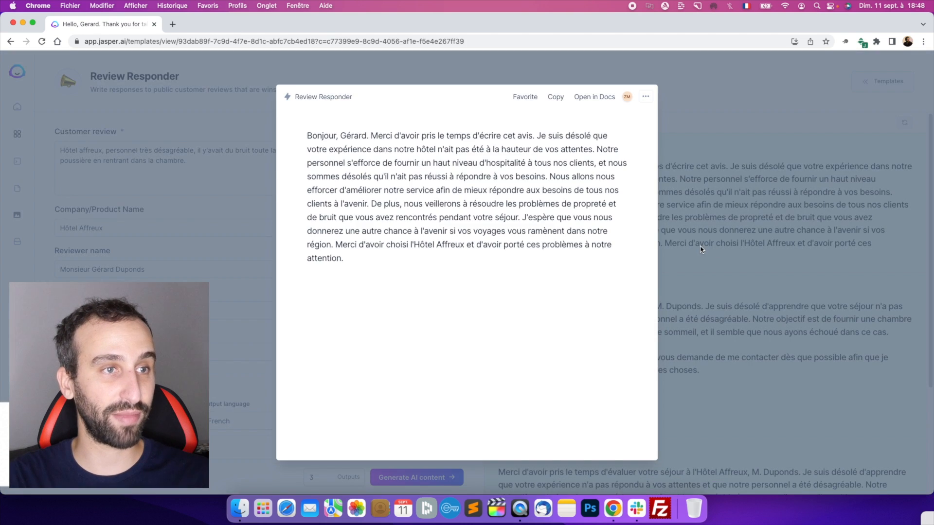
click(766, 253)
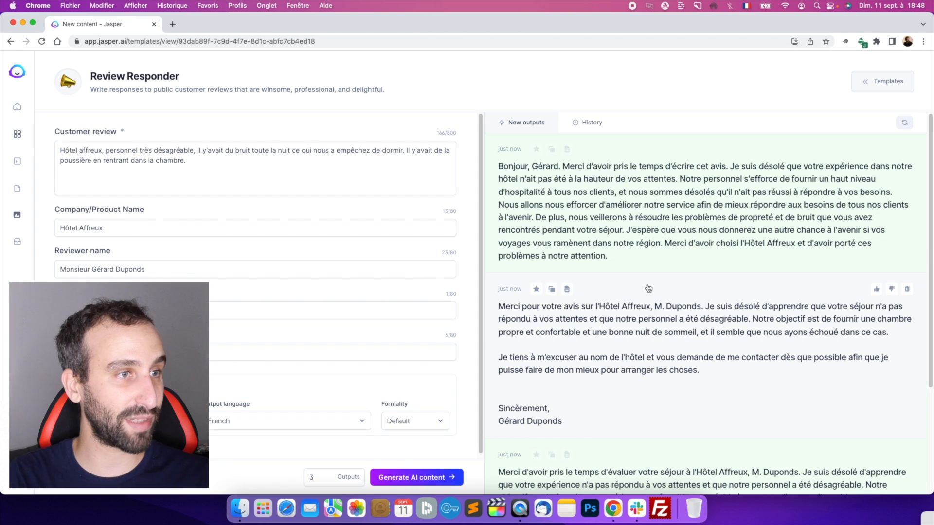
click(546, 186)
click(556, 97)
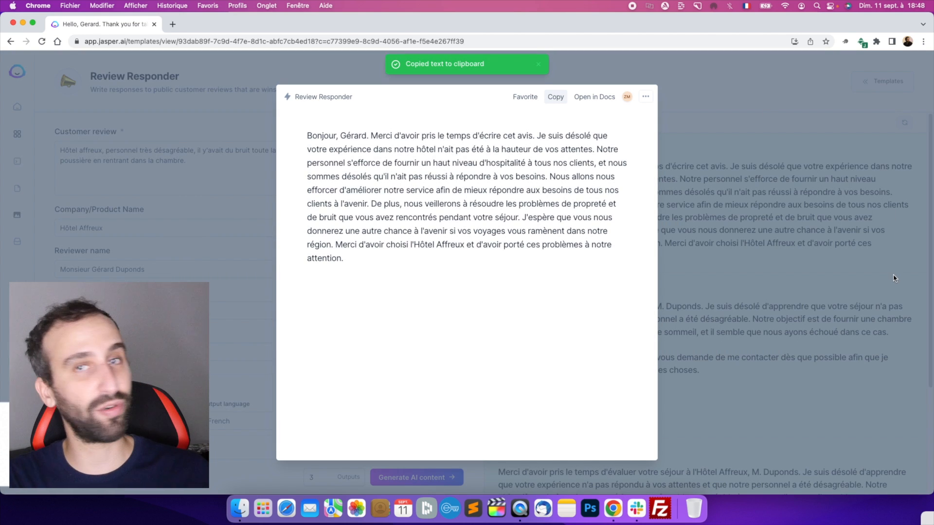
click(792, 169)
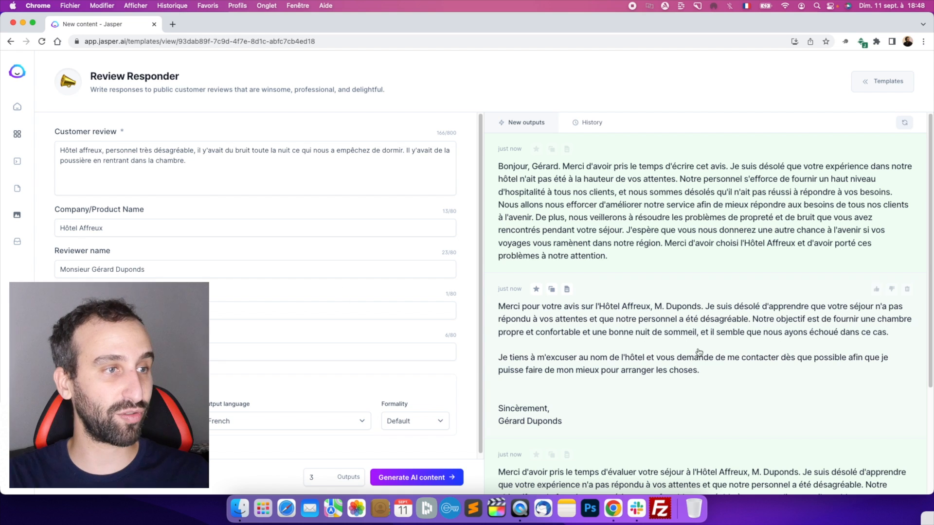
- Read through the second and third generated responses to compare their wording, apologies and sign-offs
scroll(699, 353, down, 2)
scroll(688, 346, down, 5)
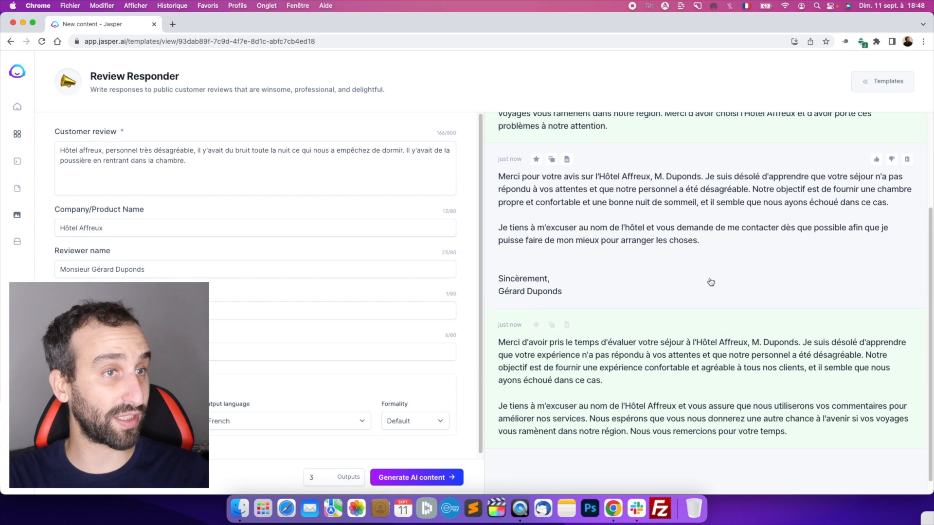
scroll(721, 202, up, 2)
scroll(753, 290, up, 1)
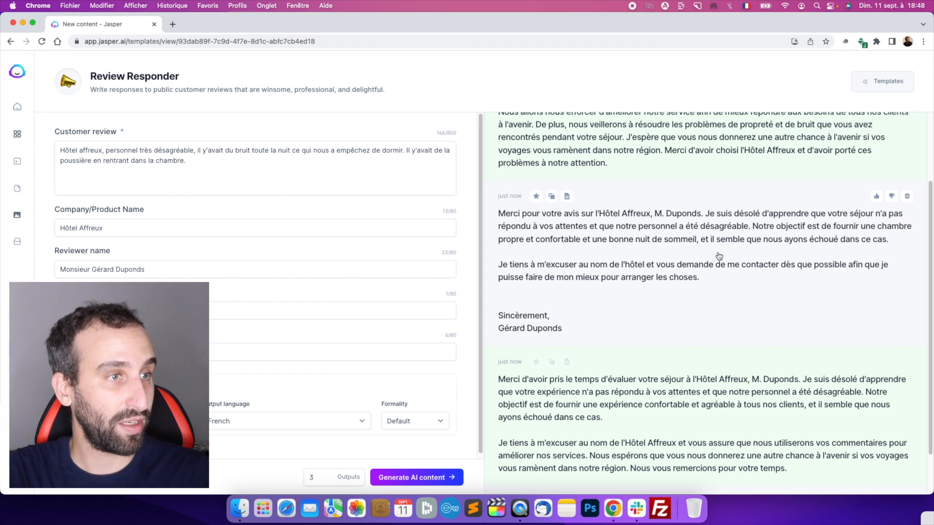
scroll(579, 285, down, 1)
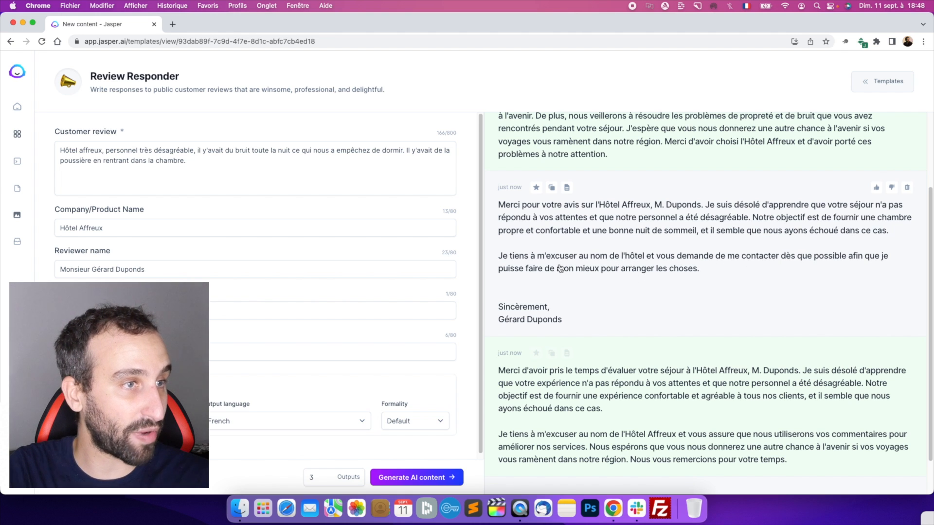
scroll(603, 323, down, 3)
scroll(607, 329, down, 1)
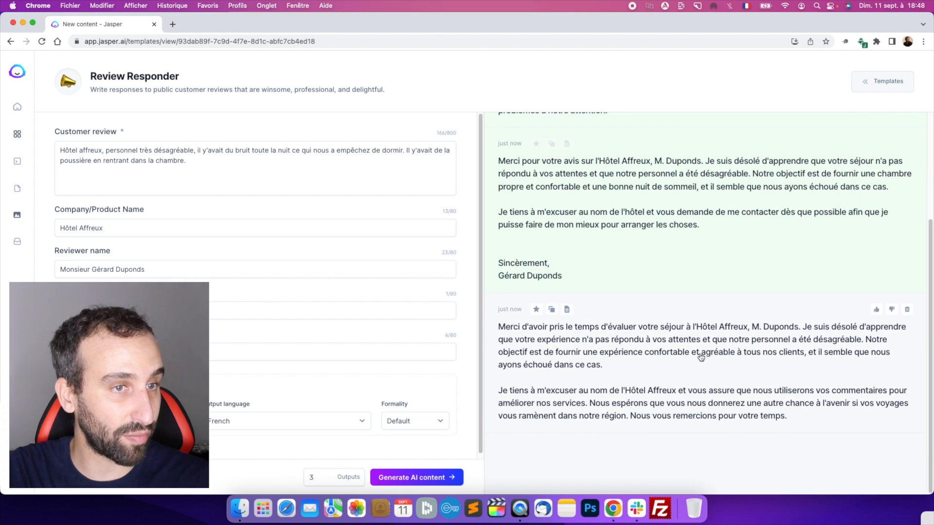
scroll(726, 438, up, 1)
scroll(574, 457, up, 5)
- Replace the customer review with "Super hôtel, nous avons apprécié le séjour chez", the host's name, and "dans la région de Marseille"
drag(268, 168, 42, 97)
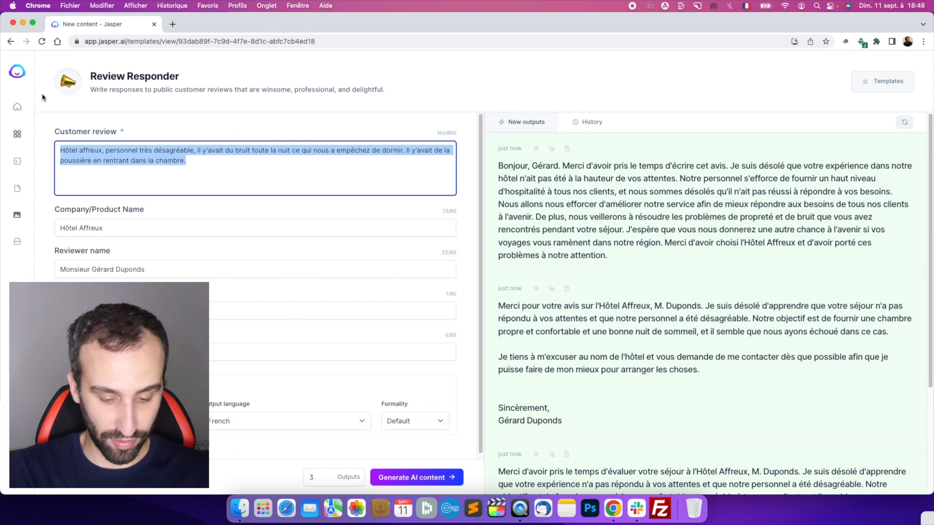
text(Su)
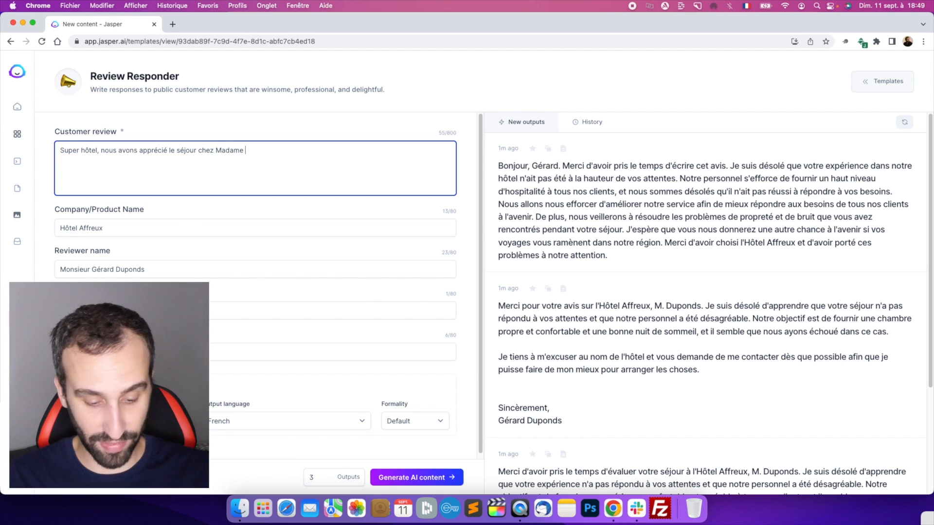
text(G)
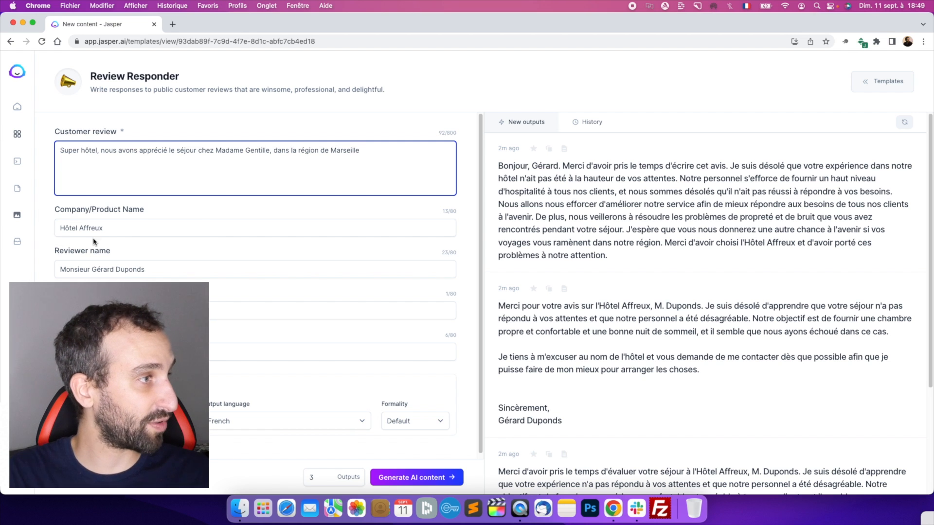
- Change the company/product name to "Hôtel Soleil" and remove the final "s" from the reviewer's surname
double_click(83, 228)
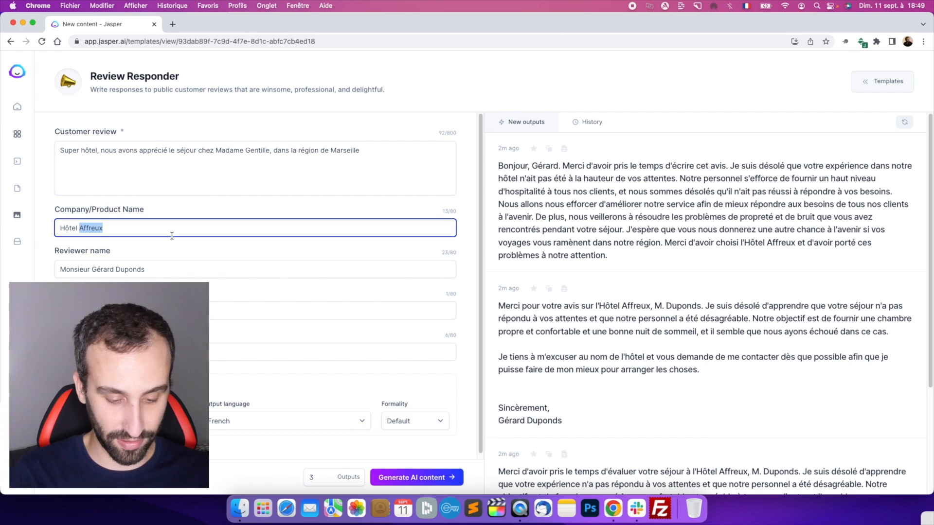
text(Soleil)
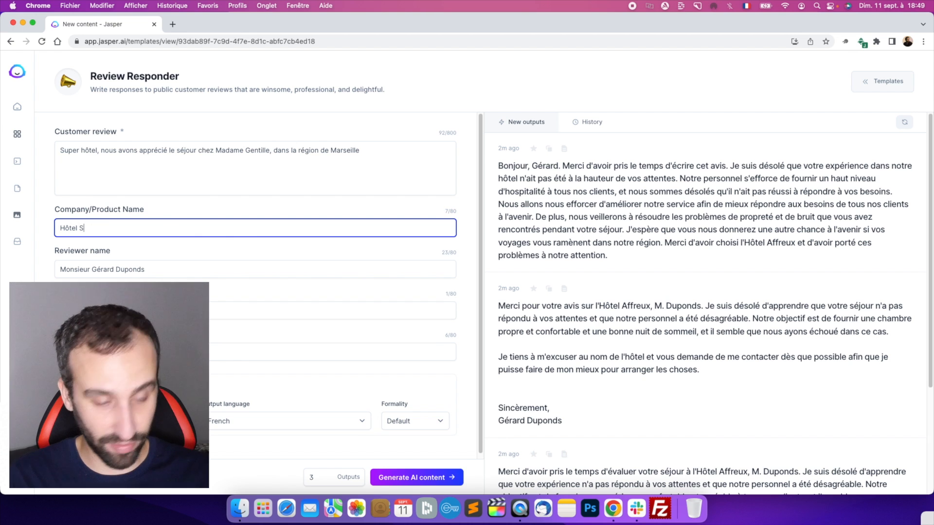
drag(159, 270, 83, 268)
click(162, 269)
key(BackSpace)
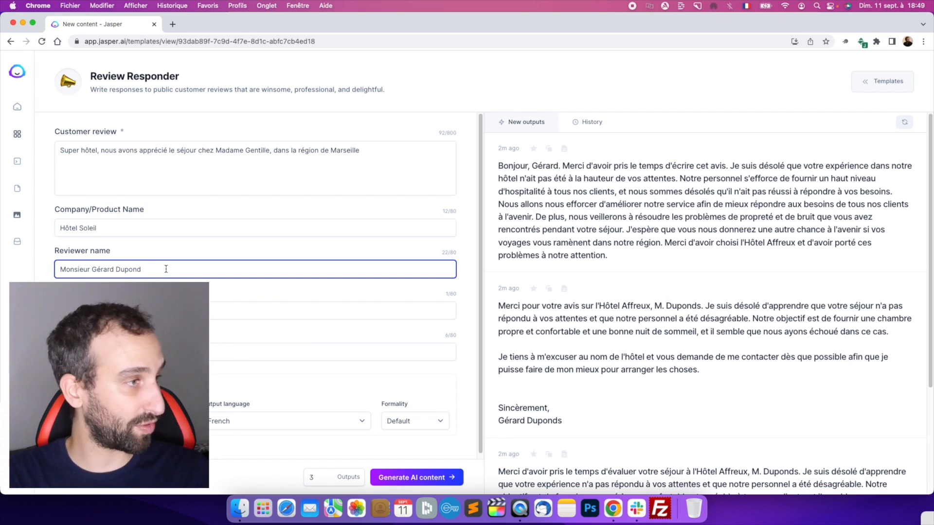
- Set the star rating to 5 and the tone of voice to "friendly" for the positive review
click(214, 311)
key(BackSpace)
text(5)
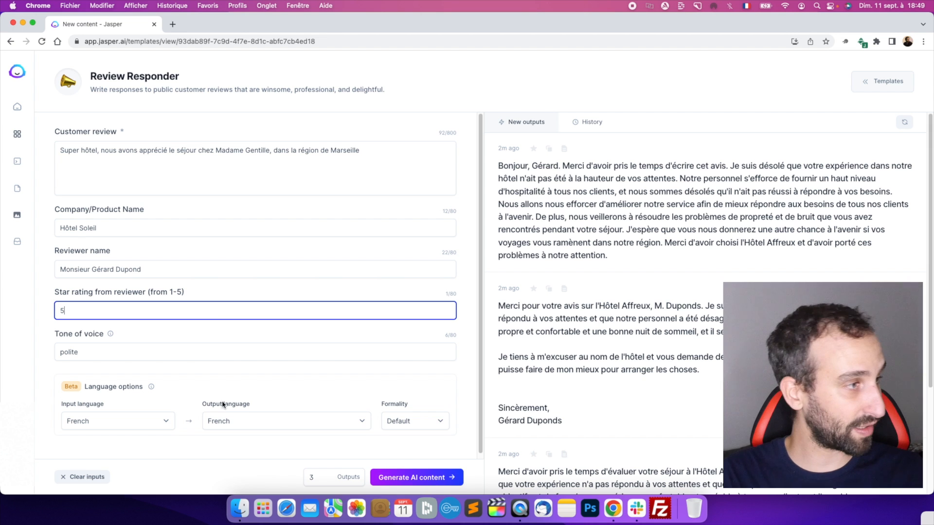
click(112, 347)
mouse_move(113, 344)
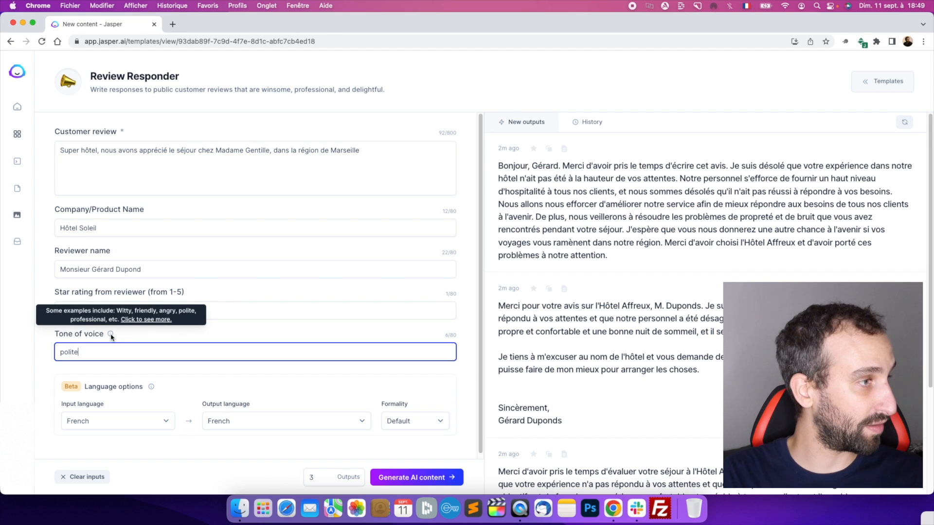
key(super+a)
text(friendly)
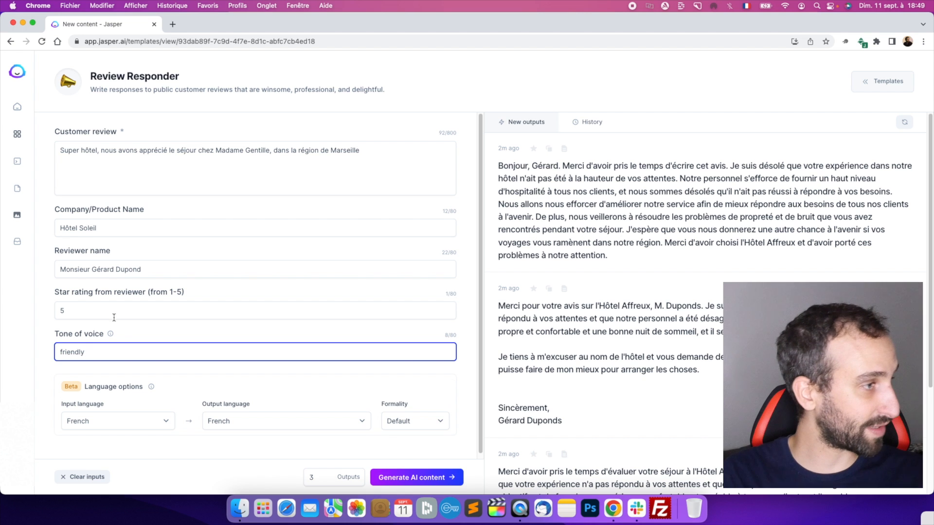
- Generate three French AI replies to the positive hotel review
click(417, 477)
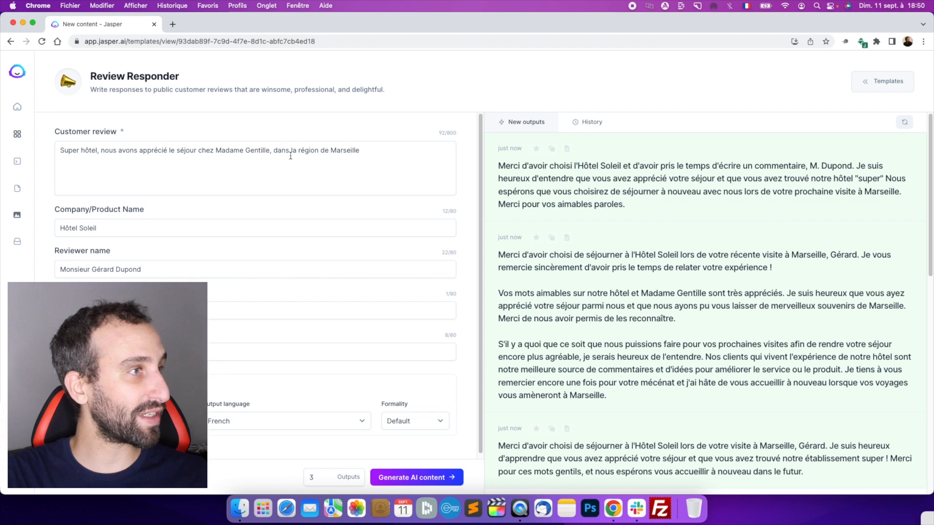
- Compare the three new replies with the customer review, checking how they reuse the host's name, the praise and the Marseille location
drag(239, 150, 258, 150)
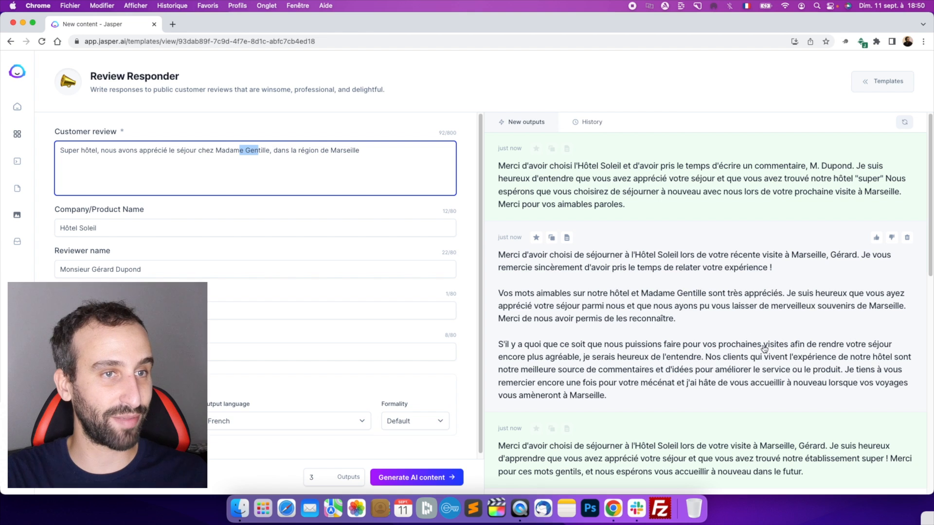
scroll(803, 279, down, 1)
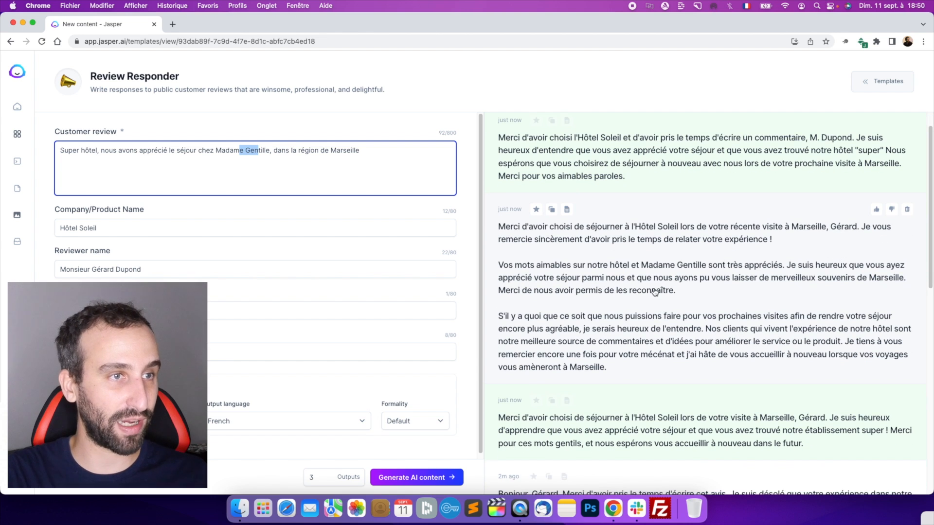
click(227, 165)
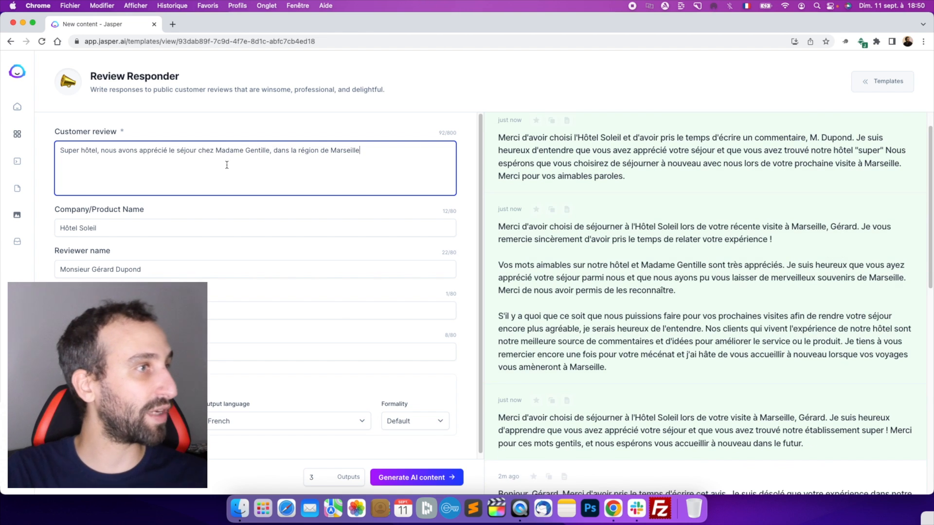
double_click(144, 155)
click(370, 172)
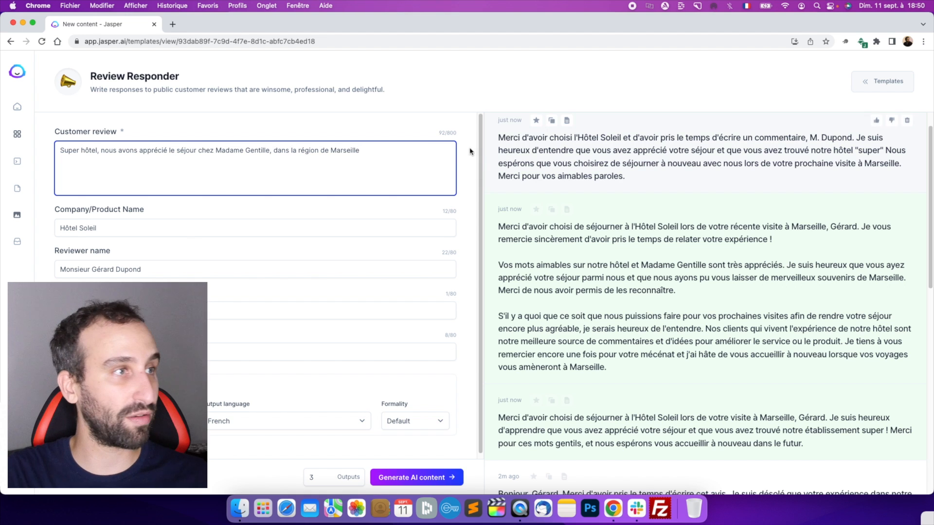
drag(324, 153, 361, 152)
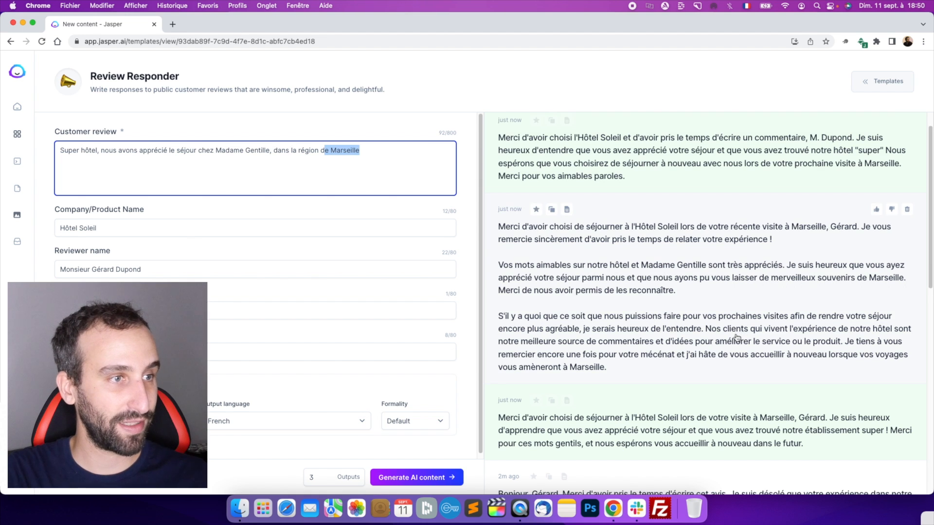
scroll(737, 337, down, 4)
scroll(718, 317, up, 5)
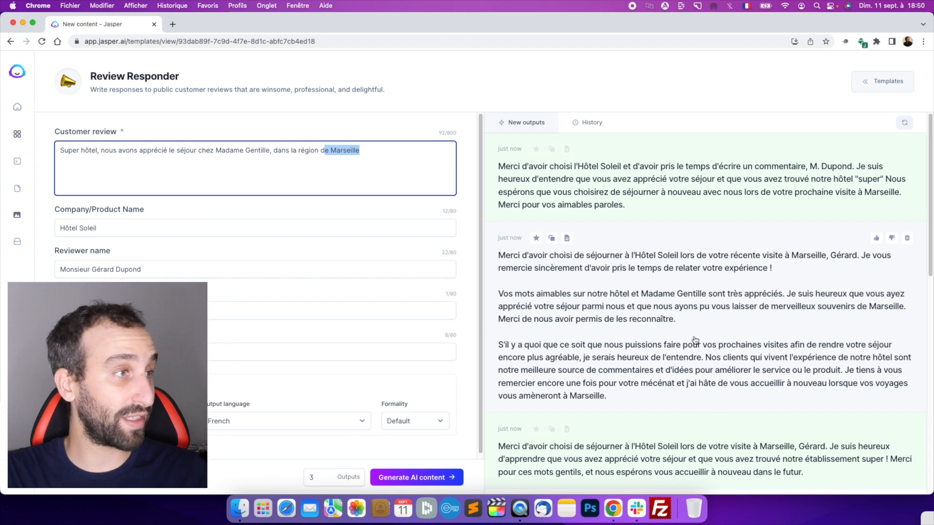
scroll(671, 408, down, 5)
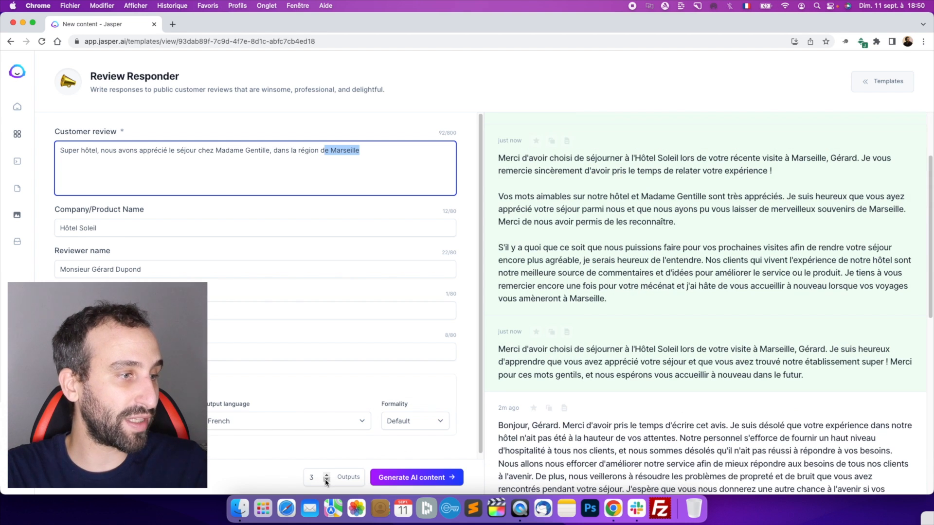
click(308, 480)
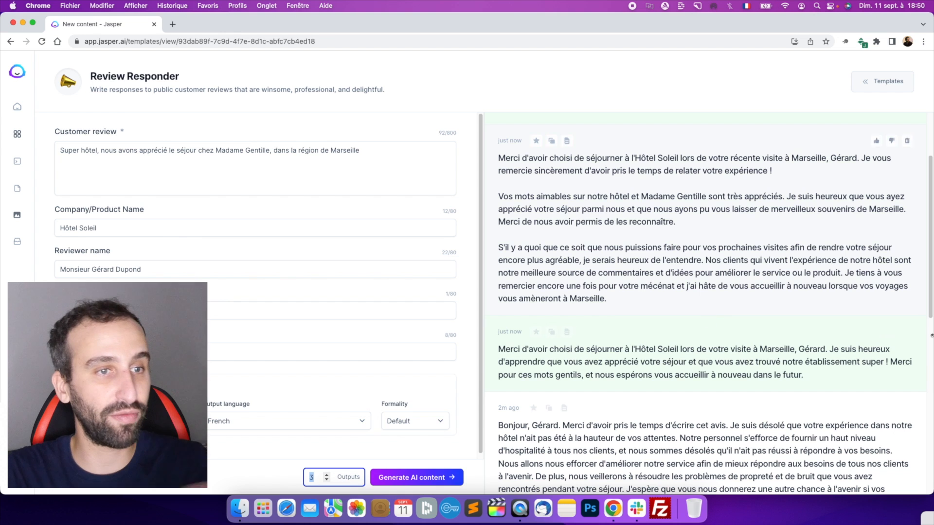
scroll(690, 427, up, 1)
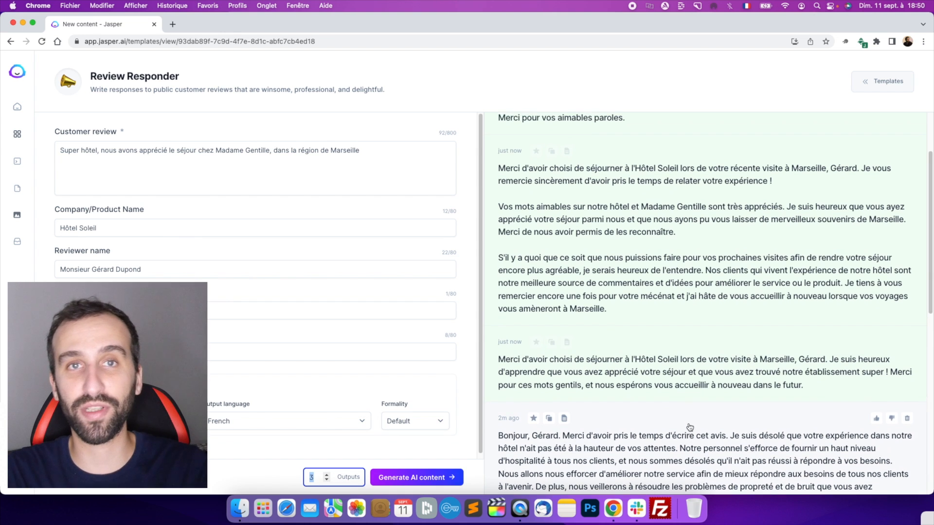
scroll(689, 428, up, 4)
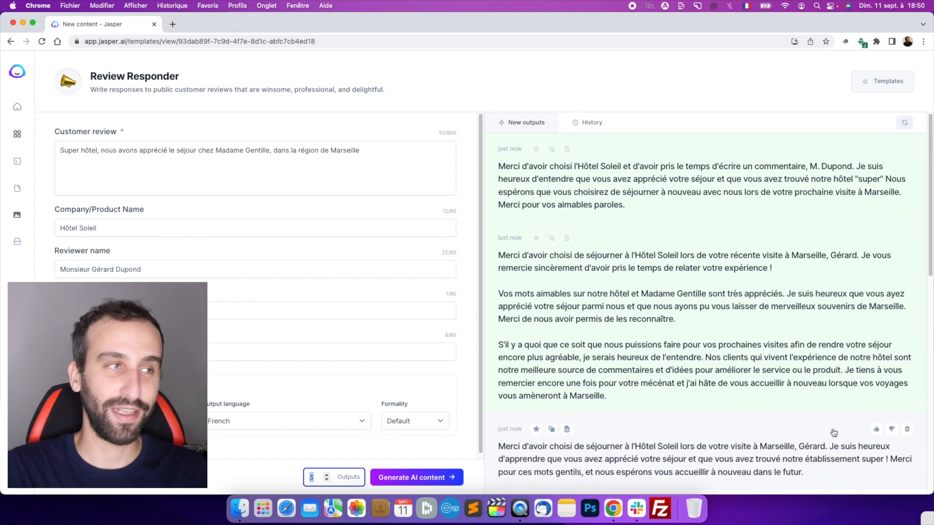